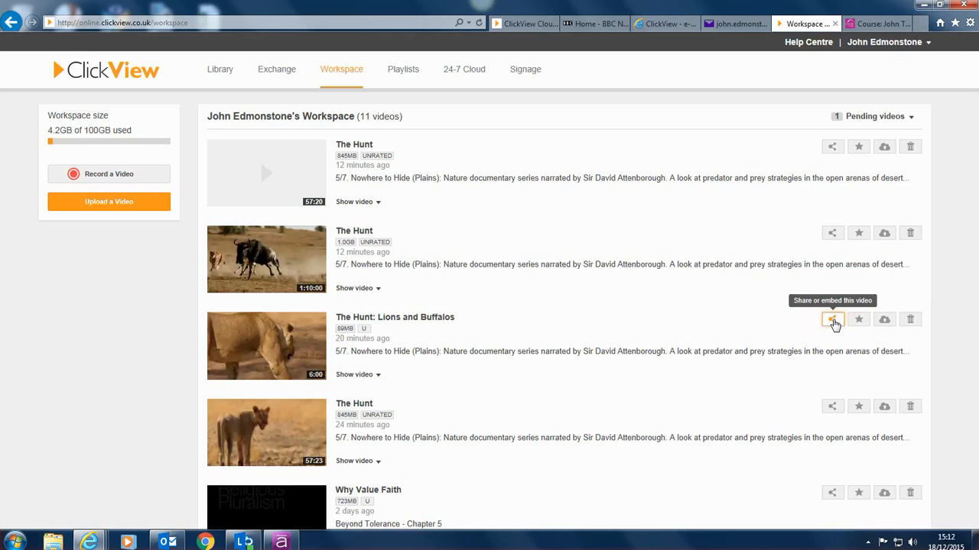
Step: Open the sharing options for the video "The Hunt: Lions and Buffalos" and copy its link
{"action": "left_click", "coordinate": [832, 321]}
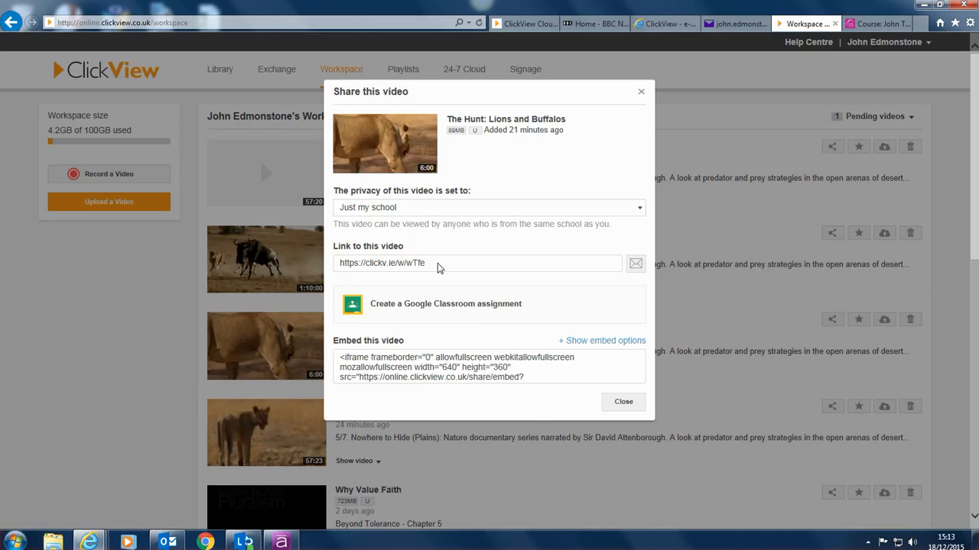
{"action": "left_click_drag", "start_coordinate": [439, 267], "coordinate": [347, 264]}
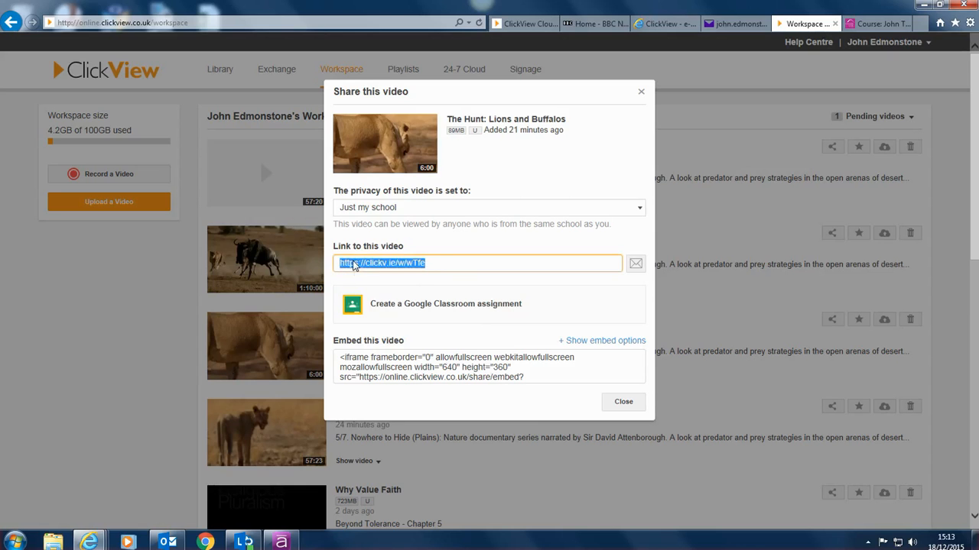
{"action": "right_click", "coordinate": [349, 264]}
{"action": "left_click", "coordinate": [390, 300]}
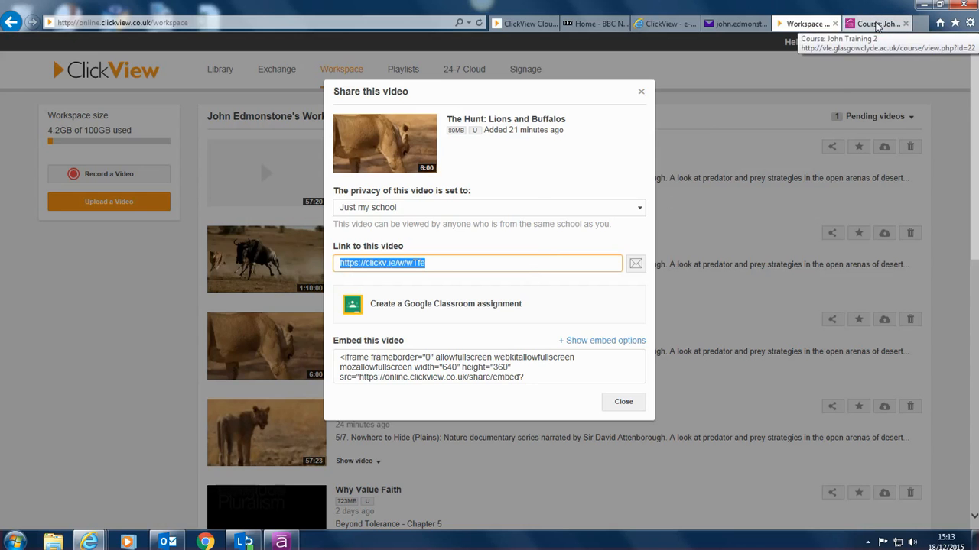
Step: Switch to the Glasgow Clyde College VLE course, open the WEEK 7 section and turn editing on
{"action": "left_click", "coordinate": [878, 24]}
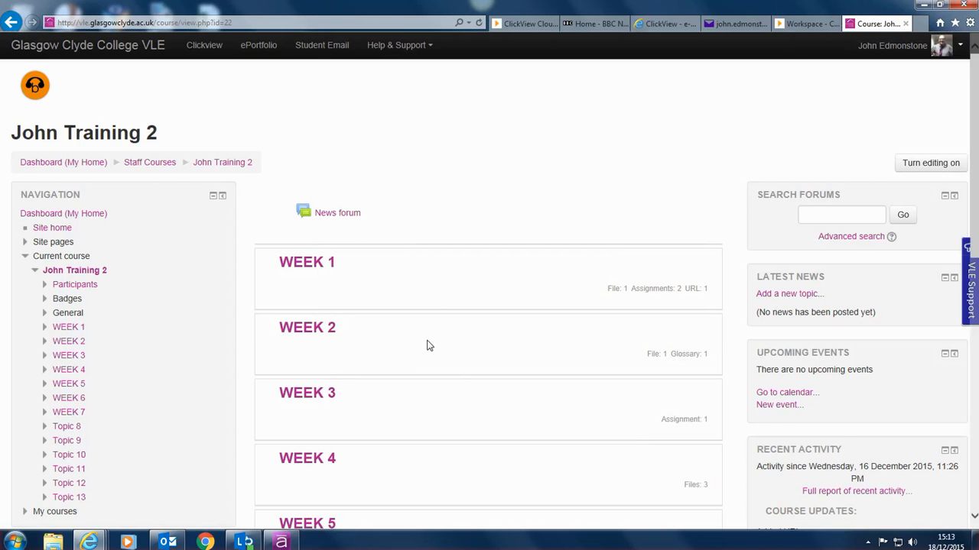
{"action": "scroll", "coordinate": [525, 382], "scroll_direction": "down", "scroll_amount": 1}
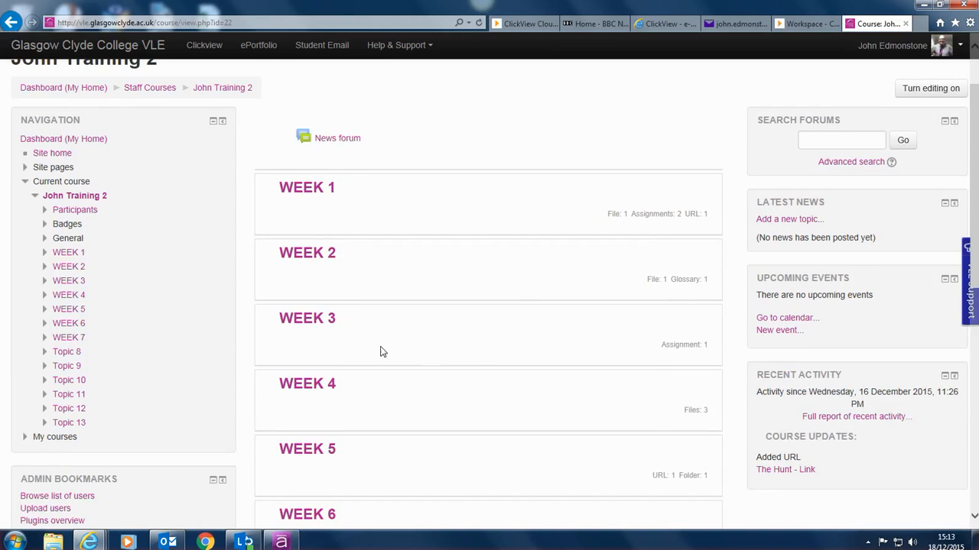
{"action": "scroll", "coordinate": [426, 355], "scroll_direction": "down", "scroll_amount": 1}
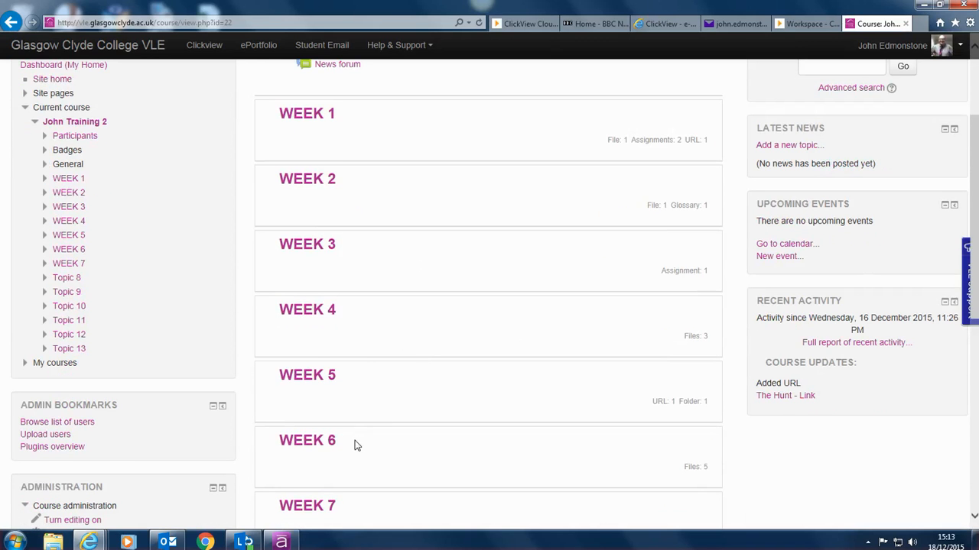
{"action": "scroll", "coordinate": [354, 445], "scroll_direction": "down", "scroll_amount": 1}
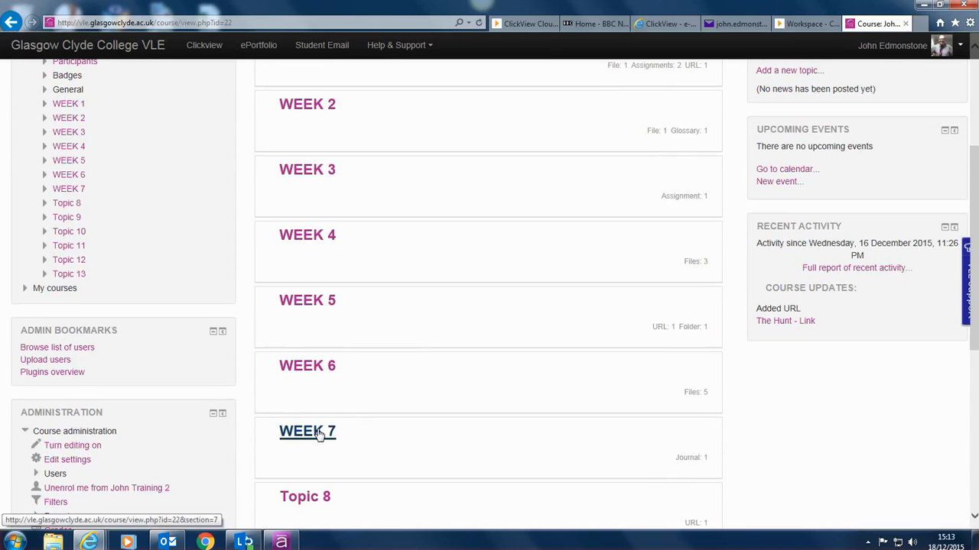
{"action": "left_click", "coordinate": [319, 434]}
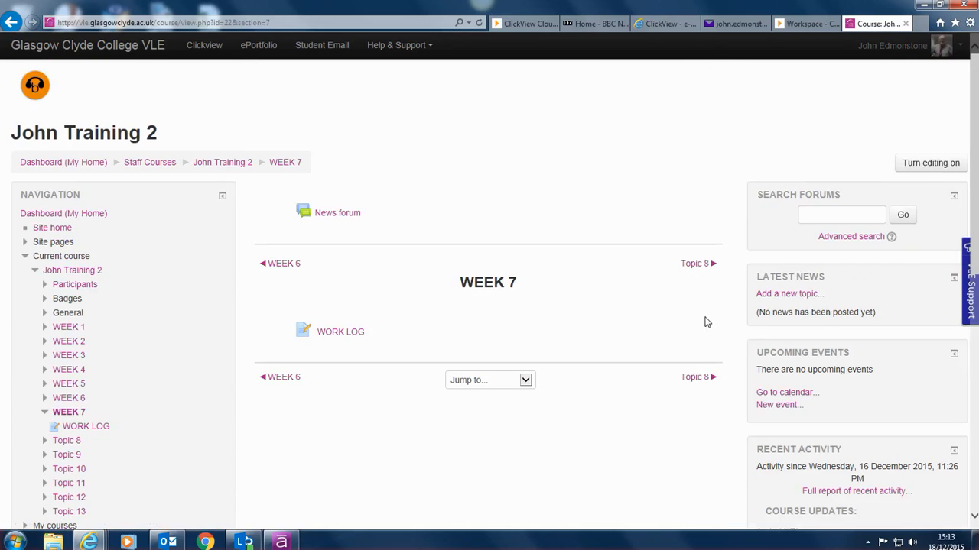
{"action": "left_click", "coordinate": [906, 165]}
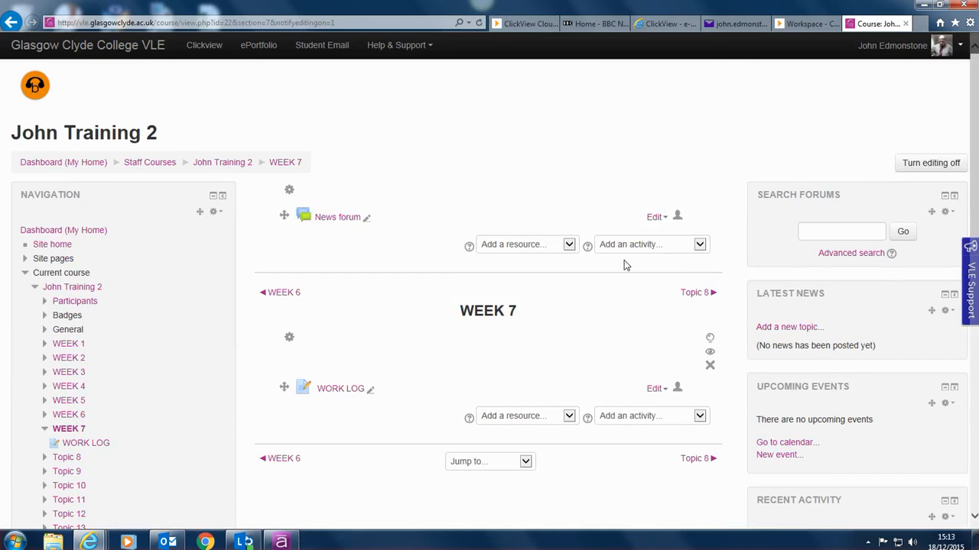
Step: Add a URL resource named "The Hunt Clip" to WEEK 7, with the copied video link as its external URL
{"action": "left_click", "coordinate": [570, 420]}
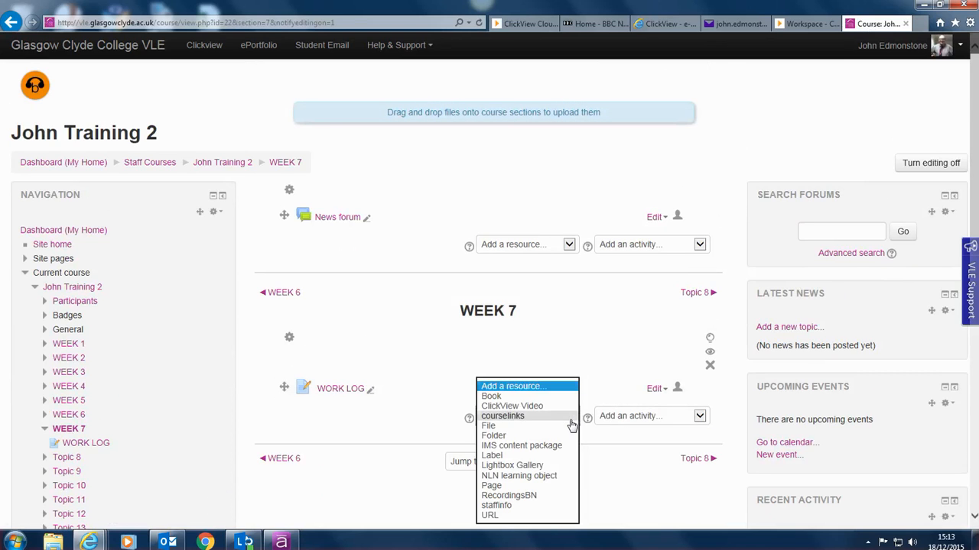
{"action": "left_click", "coordinate": [491, 515]}
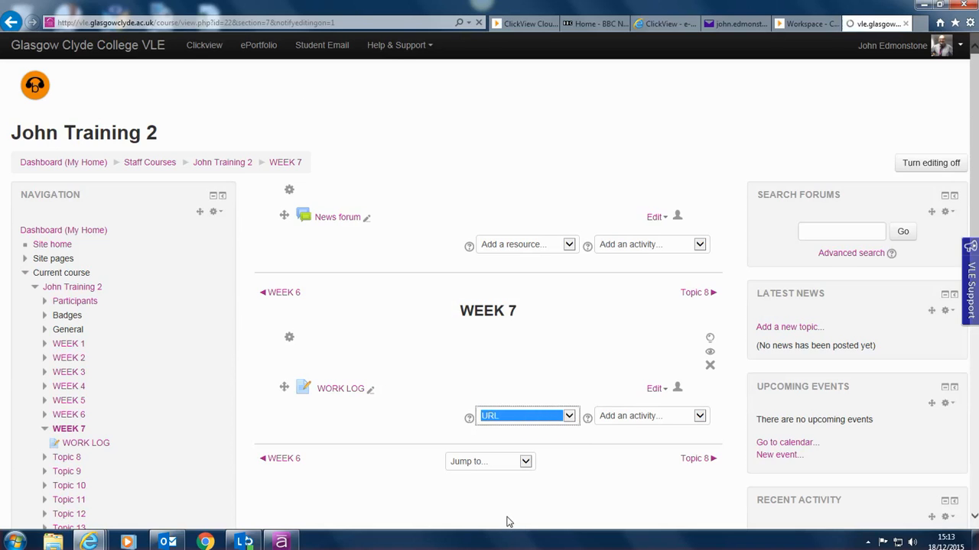
{"action": "left_click", "coordinate": [456, 276]}
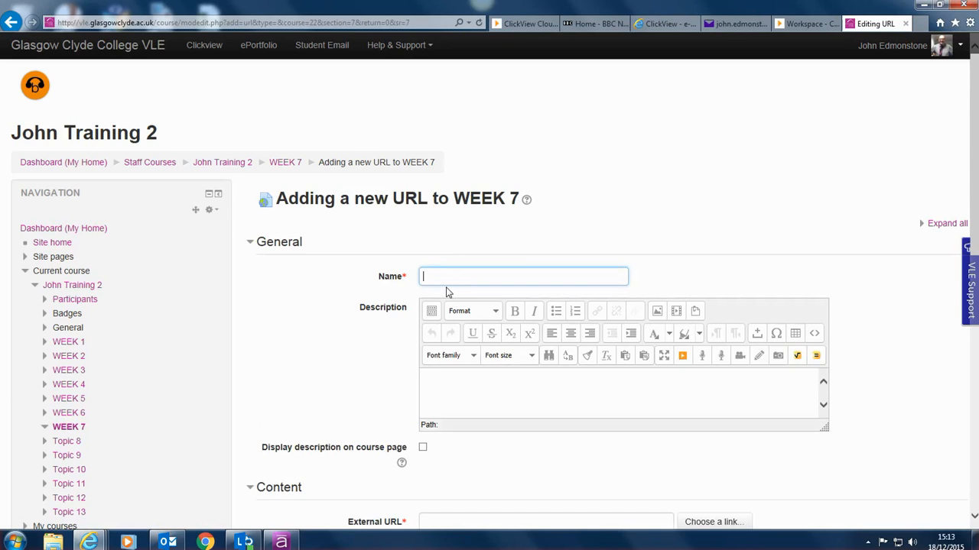
{"action": "type", "text": "The Hunt Clip"}
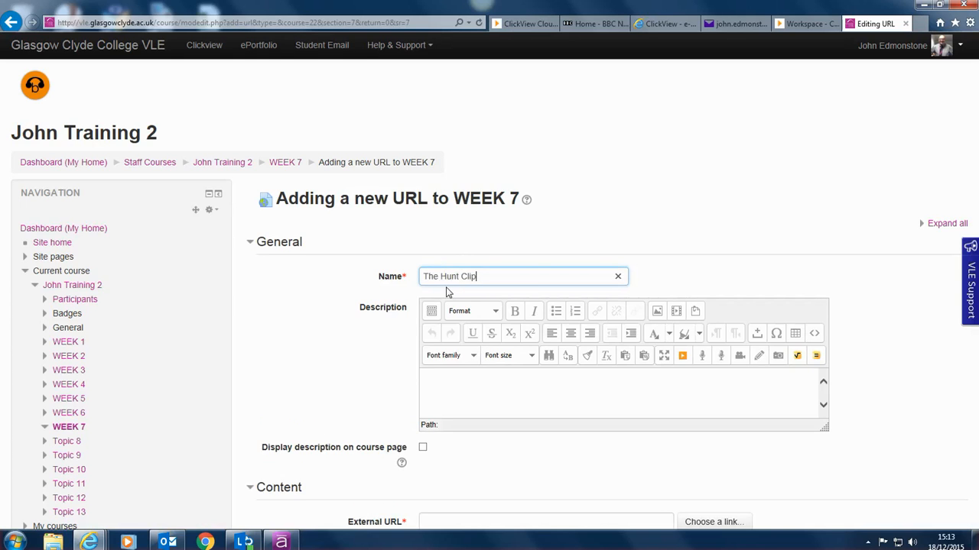
{"action": "scroll", "coordinate": [451, 299], "scroll_direction": "down", "scroll_amount": 1}
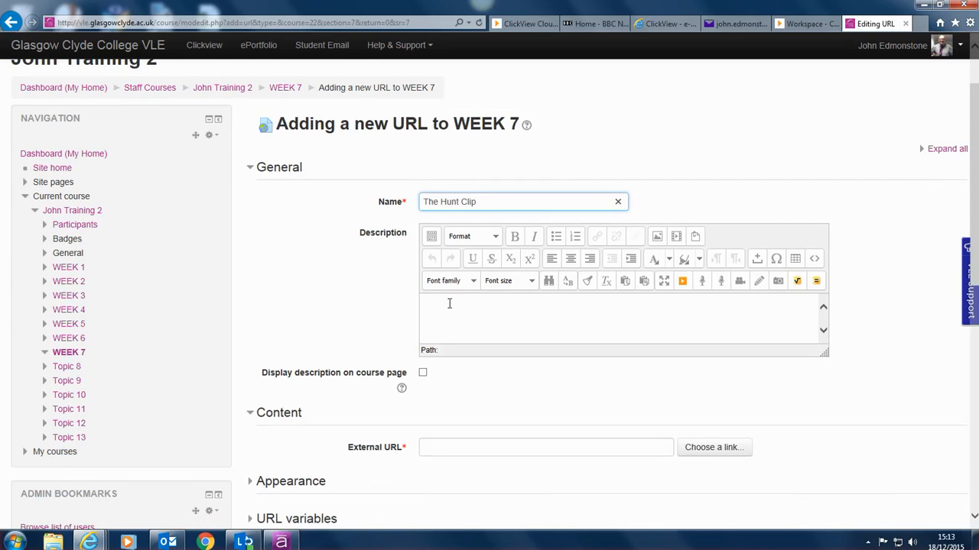
{"action": "left_click", "coordinate": [460, 448]}
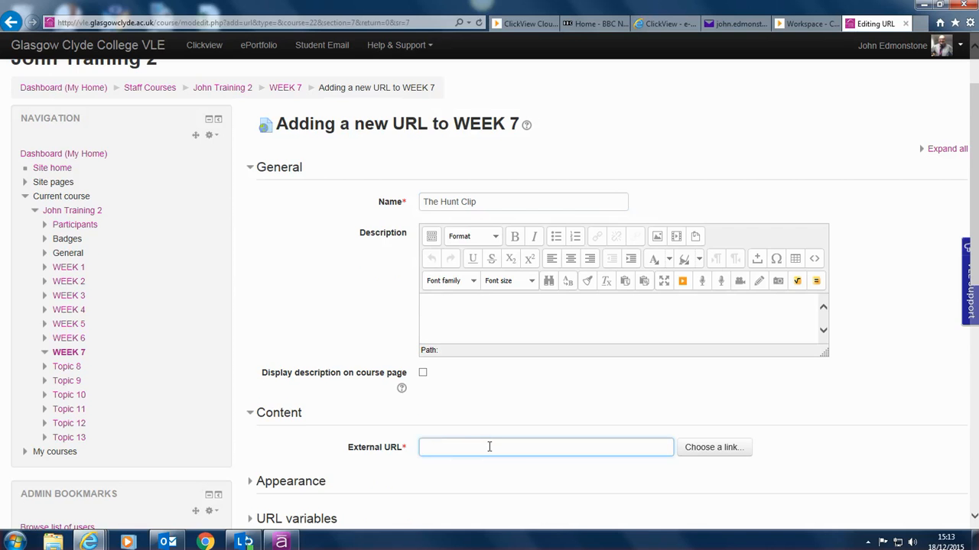
{"action": "key", "text": "ctrl+v"}
Step: Set the URL resource's display to In pop-up, then save it and return to the course
{"action": "scroll", "coordinate": [549, 414], "scroll_direction": "down", "scroll_amount": 2}
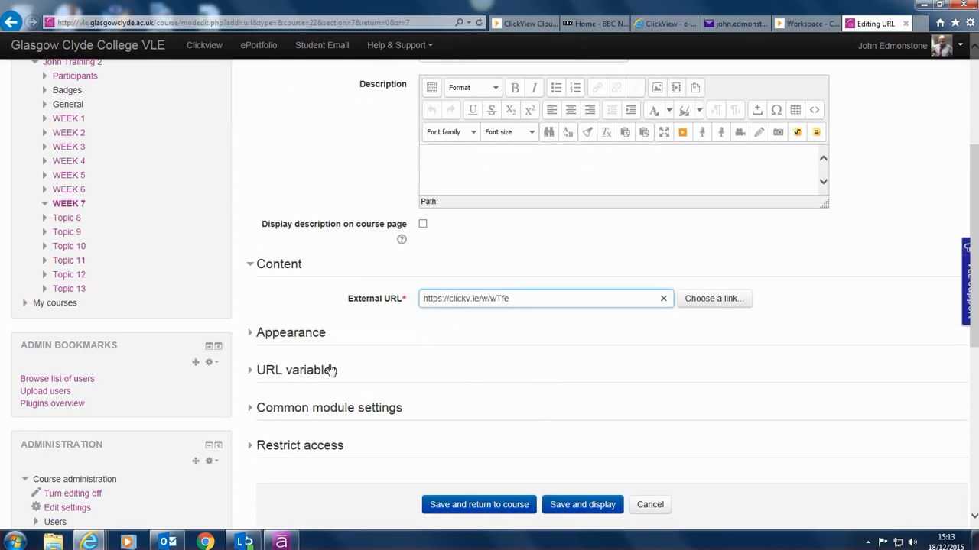
{"action": "left_click", "coordinate": [249, 335]}
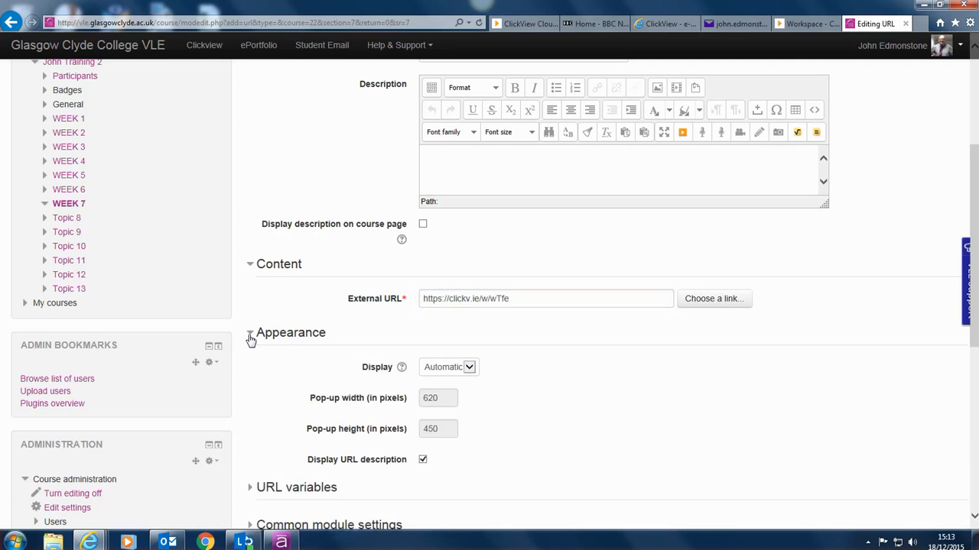
{"action": "left_click", "coordinate": [469, 369]}
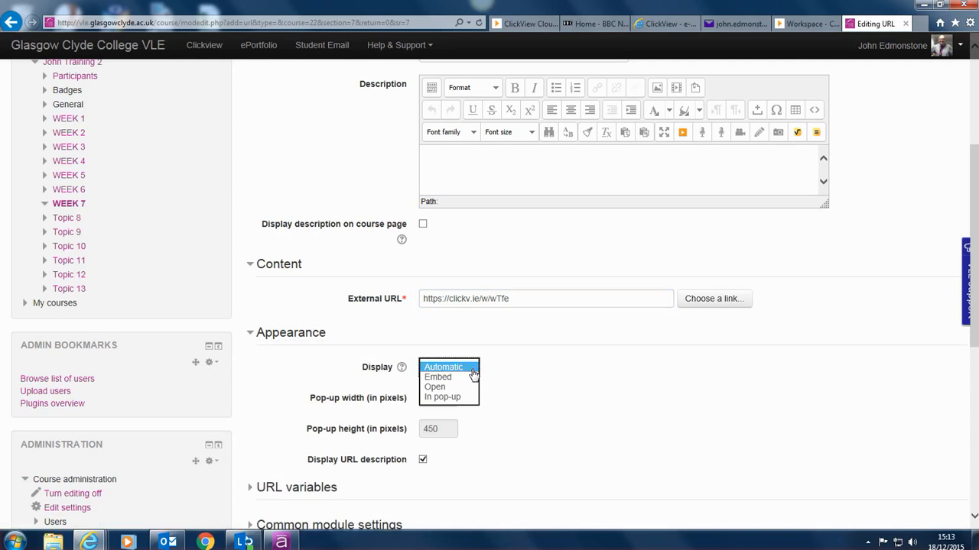
{"action": "left_click", "coordinate": [452, 399]}
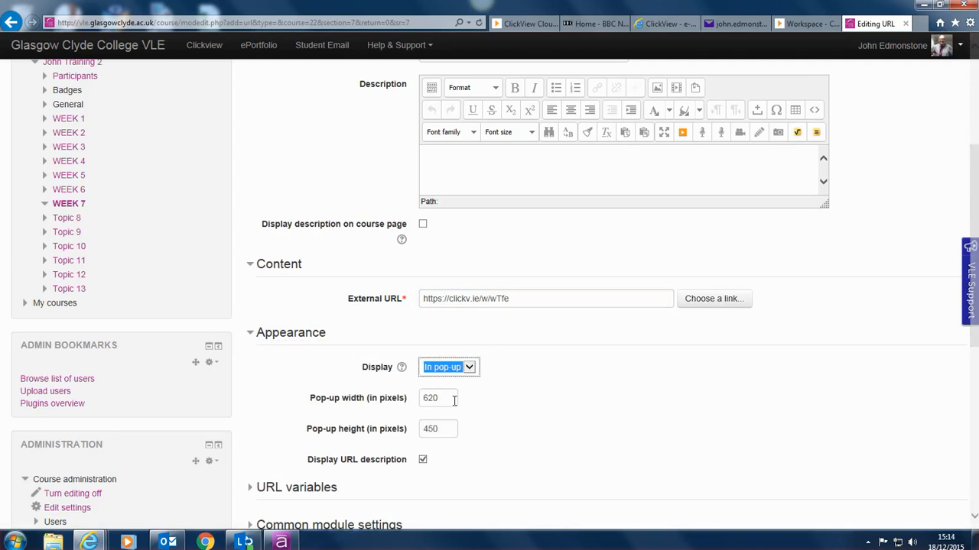
{"action": "scroll", "coordinate": [493, 397], "scroll_direction": "down", "scroll_amount": 3}
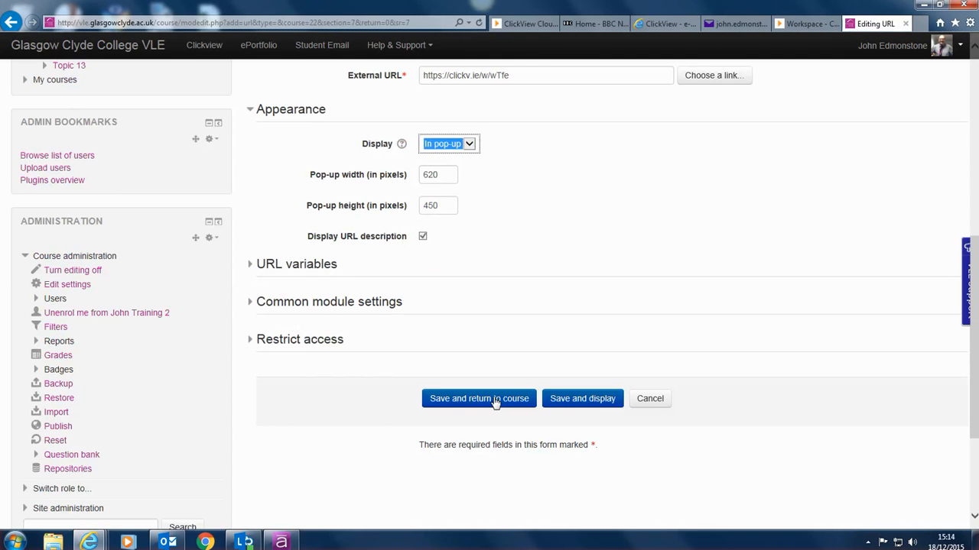
{"action": "left_click", "coordinate": [496, 400]}
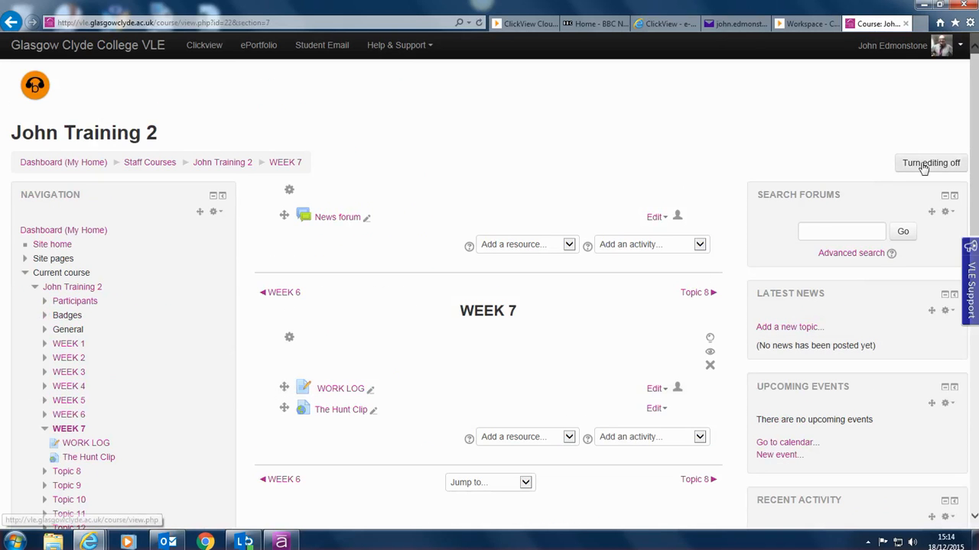
Step: Turn editing off, test the "The Hunt Clip" link in WEEK 7 and close its pop-up window
{"action": "left_click", "coordinate": [923, 165]}
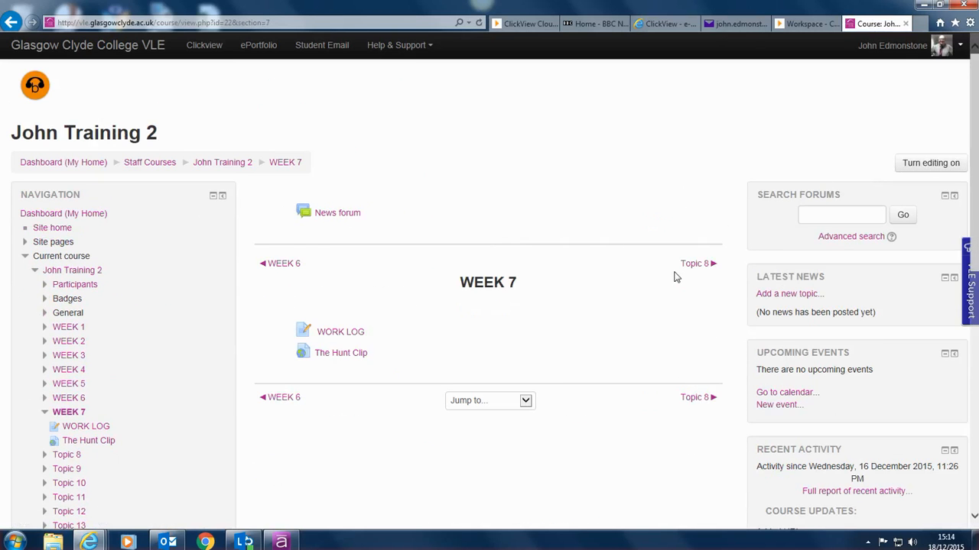
{"action": "left_click", "coordinate": [336, 355]}
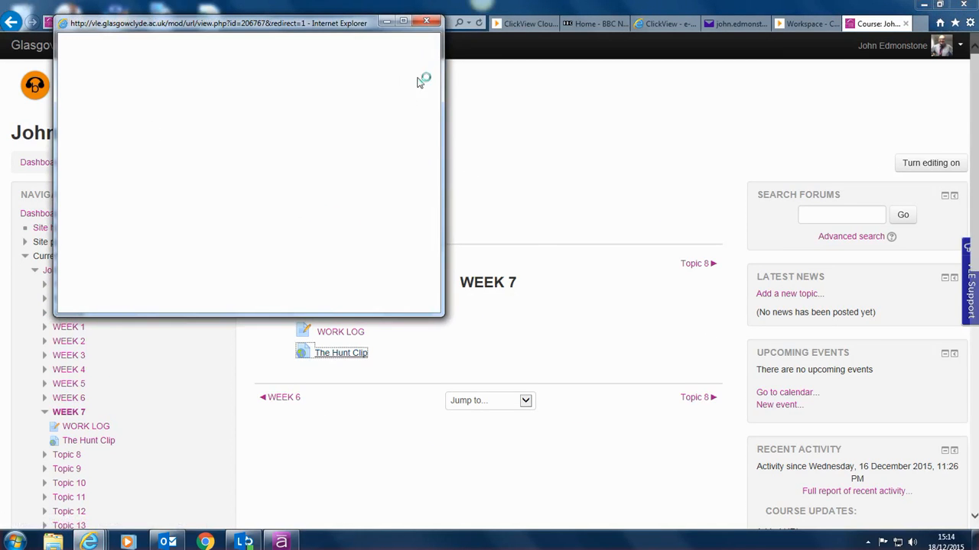
{"action": "left_click", "coordinate": [426, 22]}
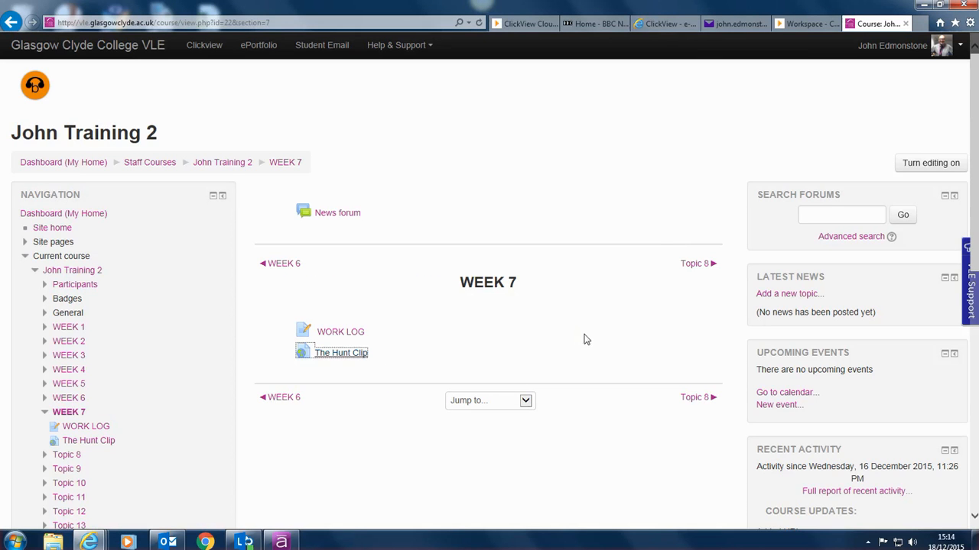
Step: Switch back to the ClickView workspace, copy the embed code of "The Hunt: Lions and Buffalos" and close the sharing dialog
{"action": "left_click", "coordinate": [810, 29]}
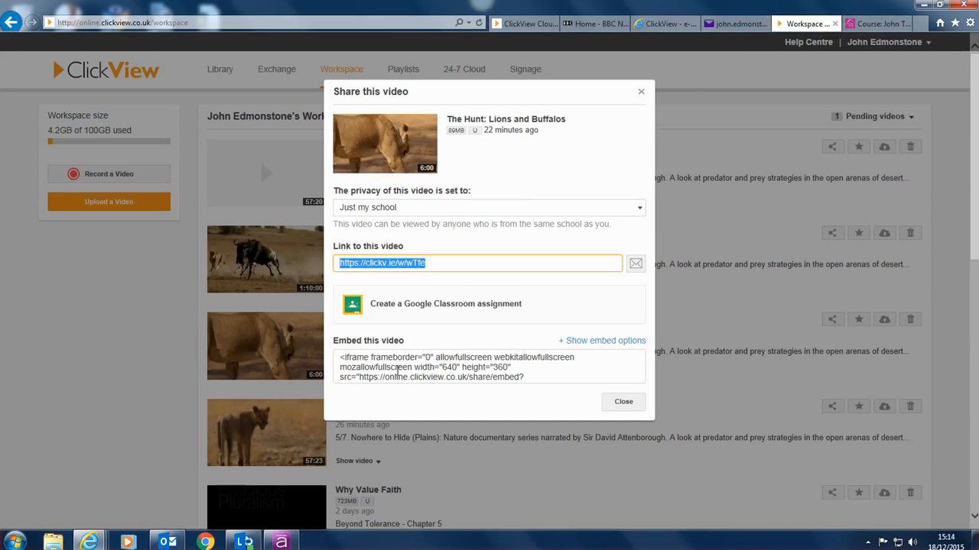
{"action": "left_click", "coordinate": [396, 372]}
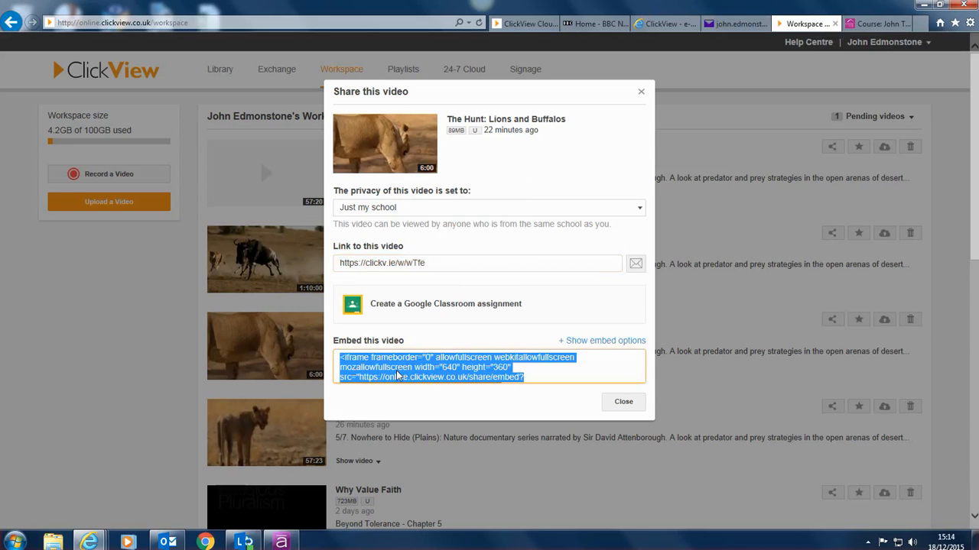
{"action": "right_click", "coordinate": [396, 376]}
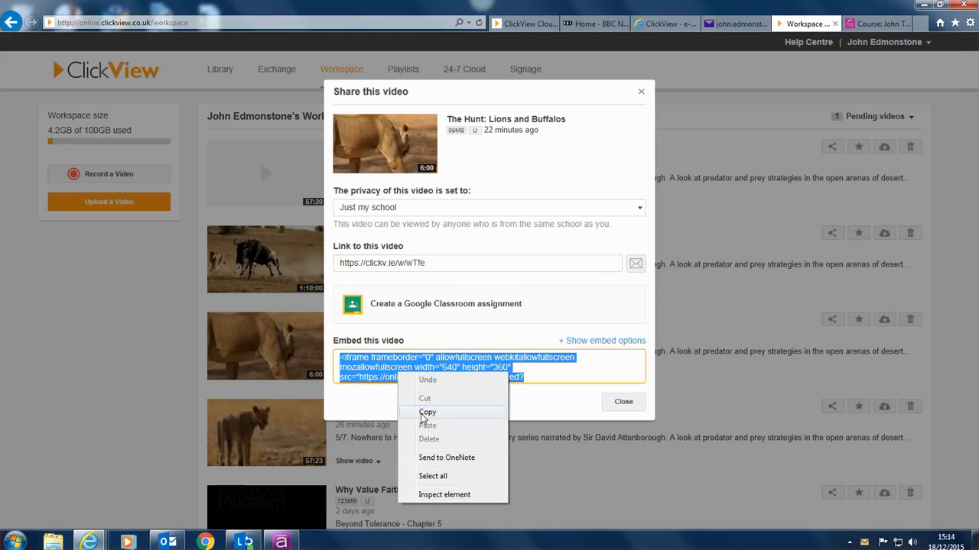
{"action": "left_click", "coordinate": [423, 415]}
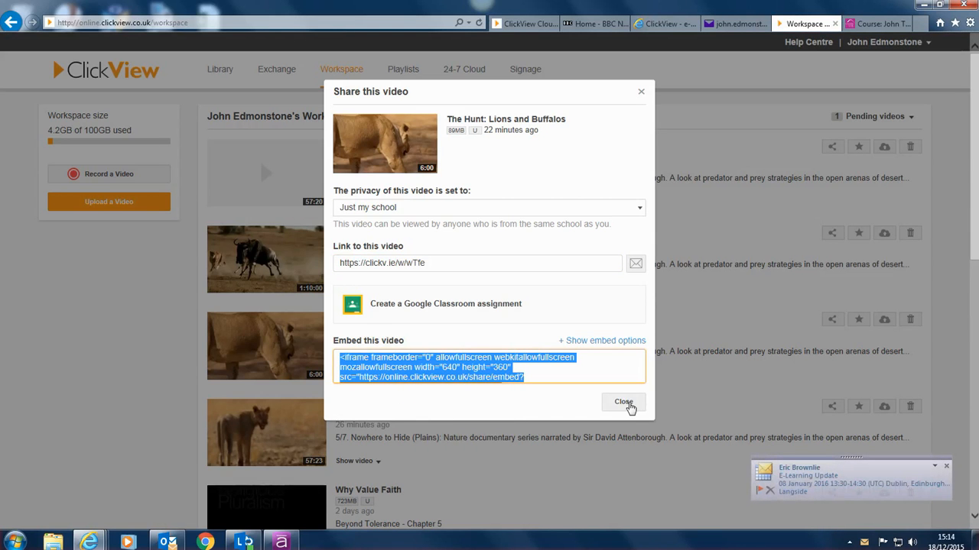
{"action": "left_click", "coordinate": [628, 404]}
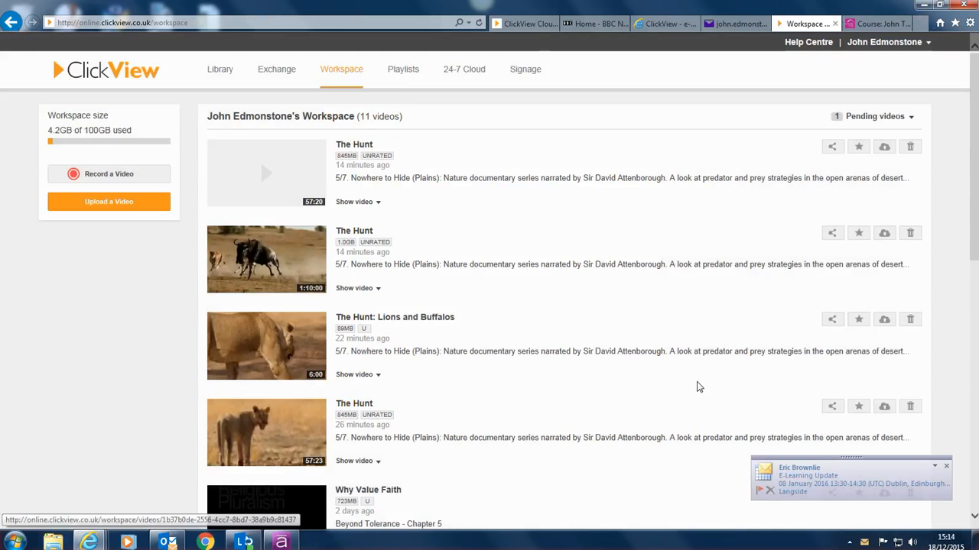
Step: Return to the VLE course, turn editing on and start a new Label in WEEK 7 with the full editor toolbar shown
{"action": "left_click", "coordinate": [879, 24]}
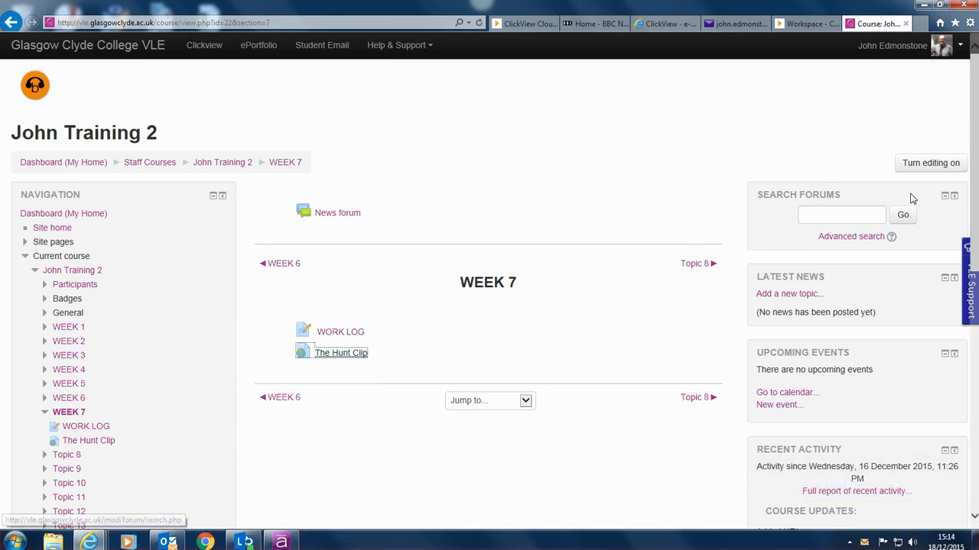
{"action": "left_click", "coordinate": [936, 168]}
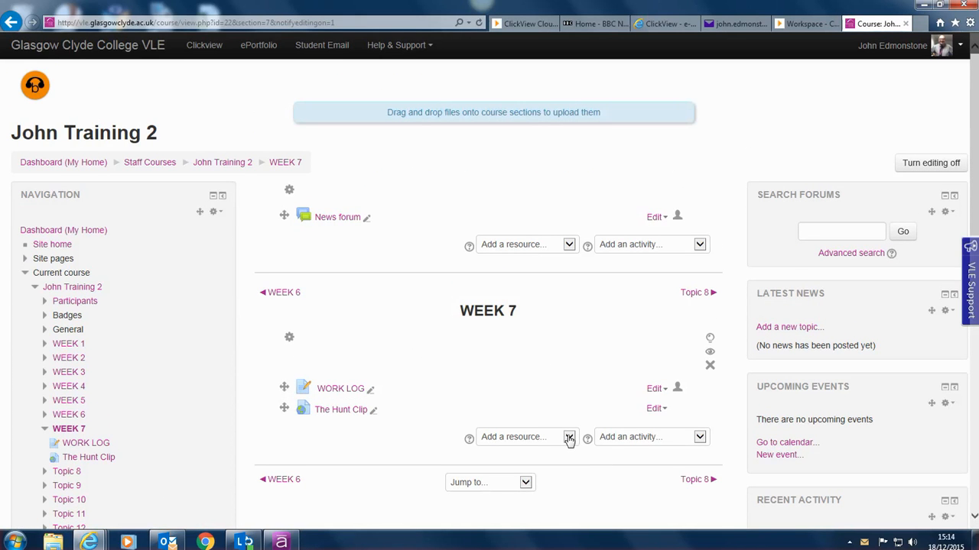
{"action": "left_click", "coordinate": [568, 437]}
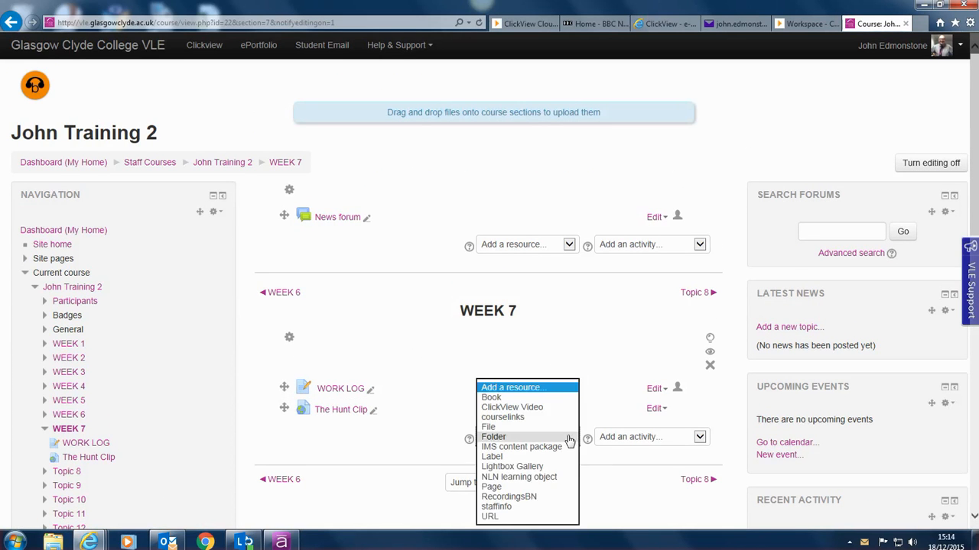
{"action": "left_click", "coordinate": [517, 457]}
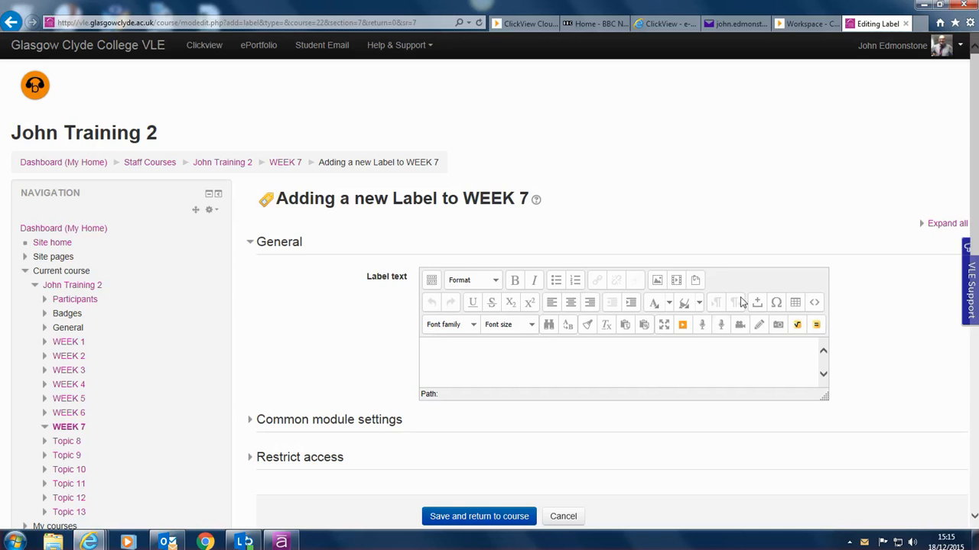
{"action": "left_click", "coordinate": [431, 281]}
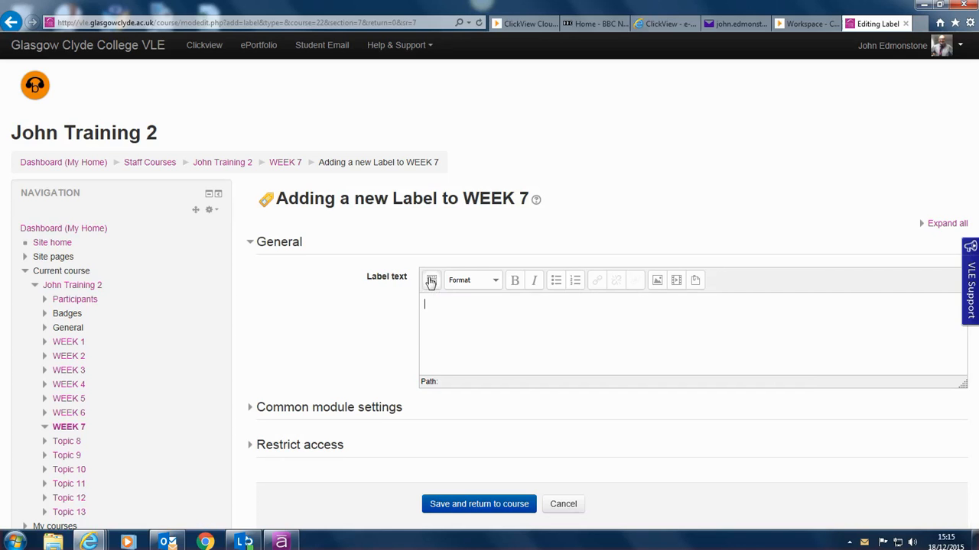
{"action": "left_click", "coordinate": [431, 281]}
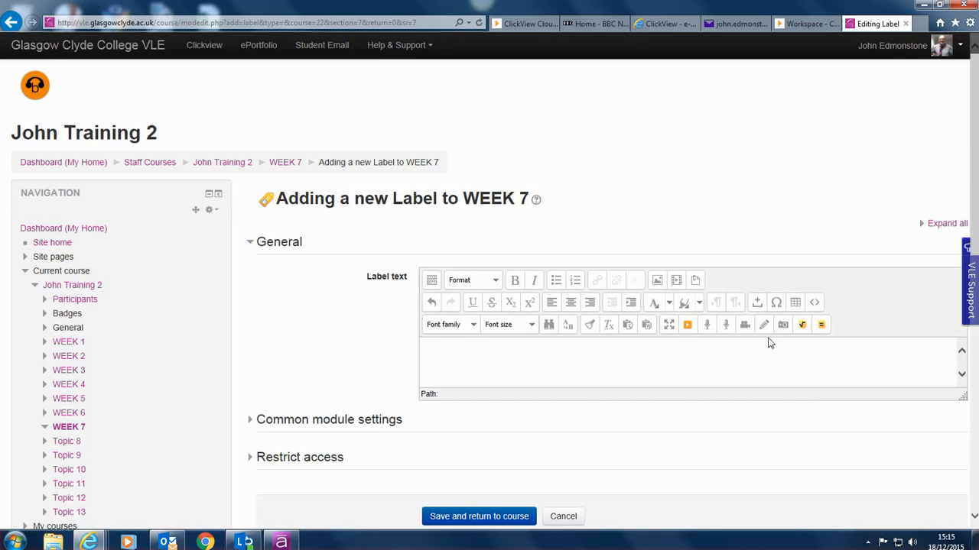
Step: Paste the copied ClickView embed code into the label's HTML source, then save the label and return to the course
{"action": "left_click", "coordinate": [815, 304]}
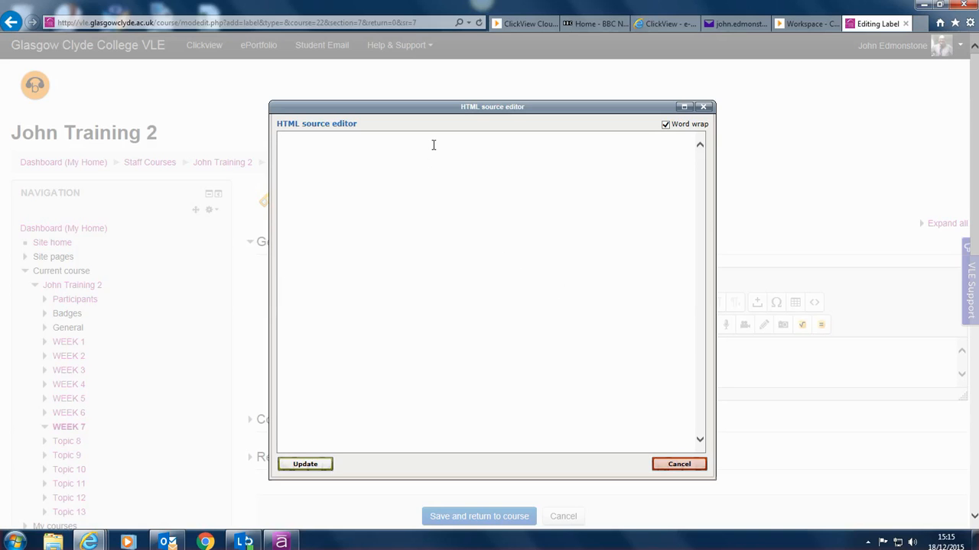
{"action": "key", "text": "ctrl+v"}
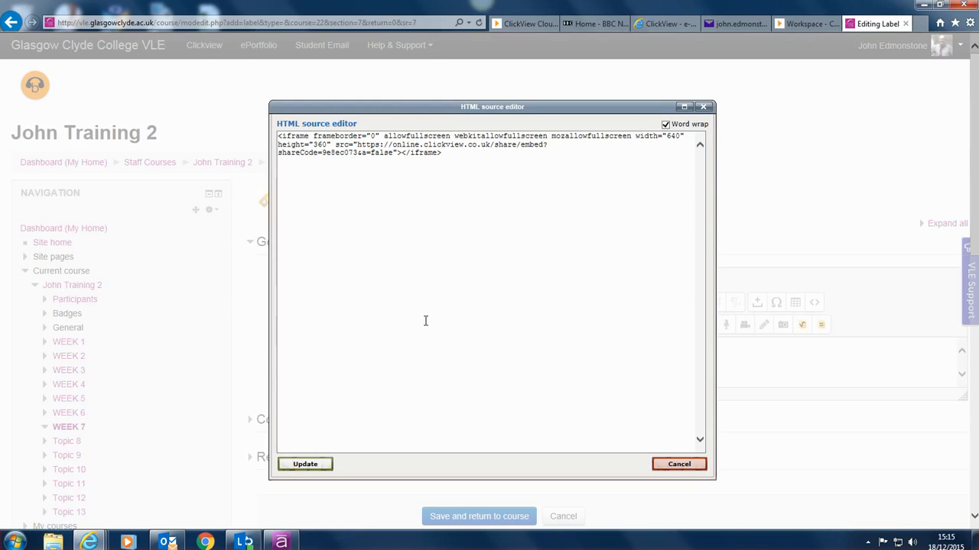
{"action": "left_click", "coordinate": [305, 464]}
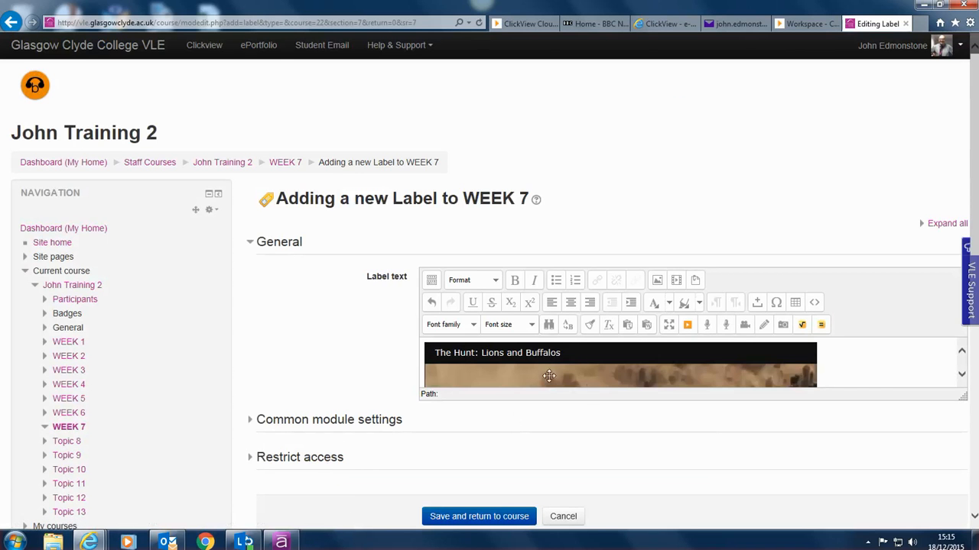
{"action": "scroll", "coordinate": [623, 396], "scroll_direction": "down", "scroll_amount": 3}
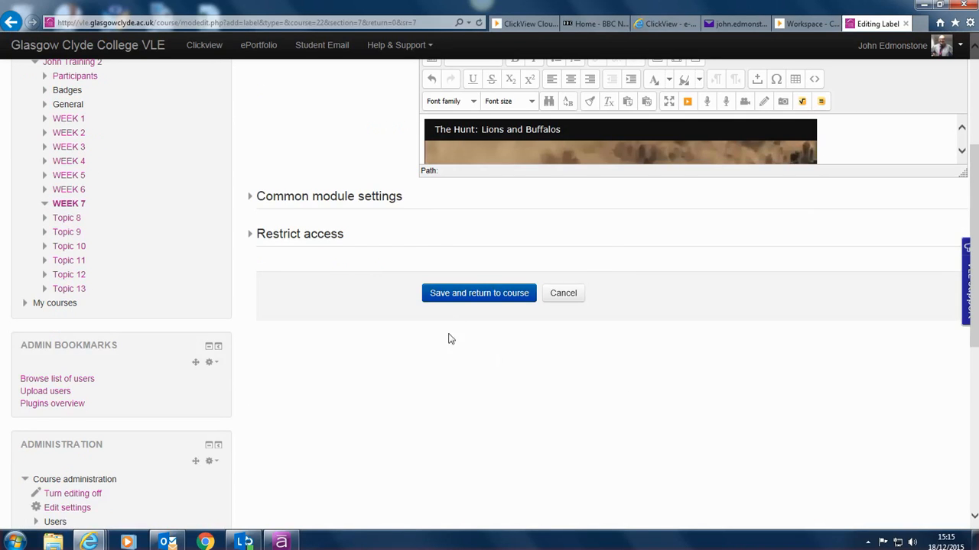
{"action": "left_click", "coordinate": [467, 297]}
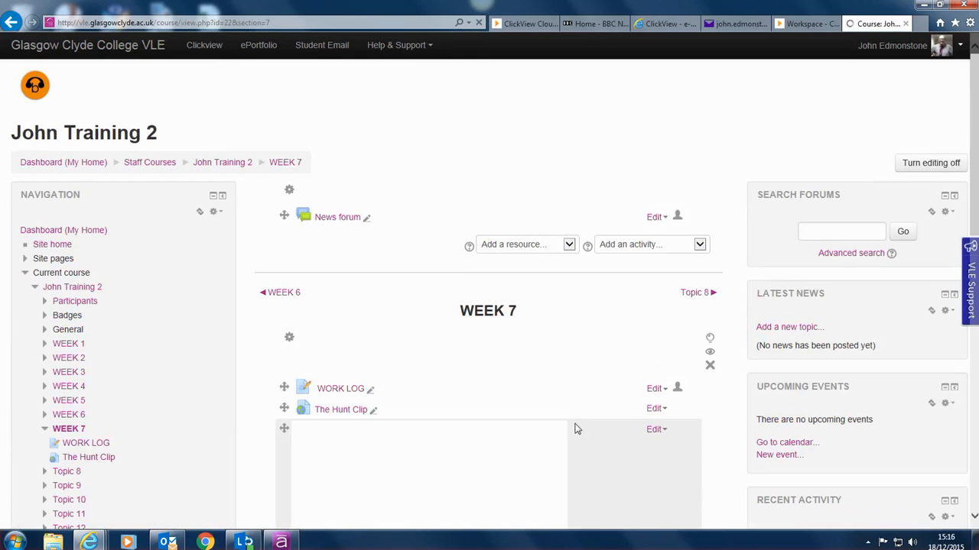
Step: Turn editing off and test the embedded "The Hunt: Lions and Buffalos" video in WEEK 7, opening and closing its pop-out player
{"action": "left_click", "coordinate": [909, 172]}
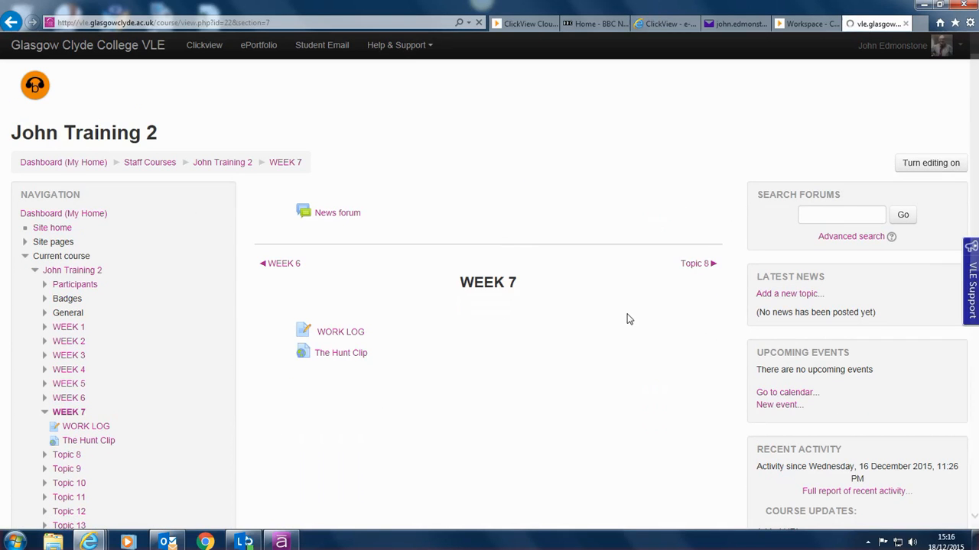
{"action": "scroll", "coordinate": [611, 310], "scroll_direction": "down", "scroll_amount": 2}
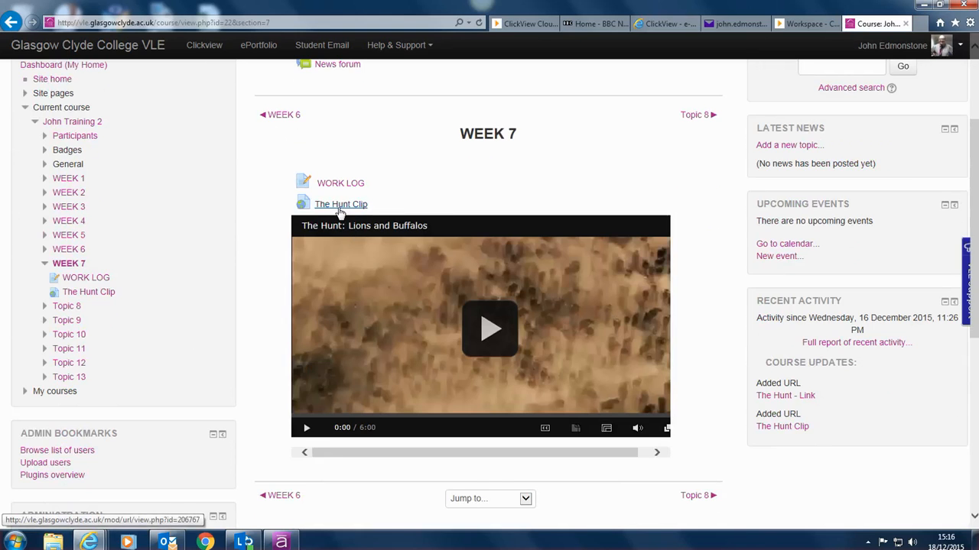
{"action": "left_click", "coordinate": [488, 334]}
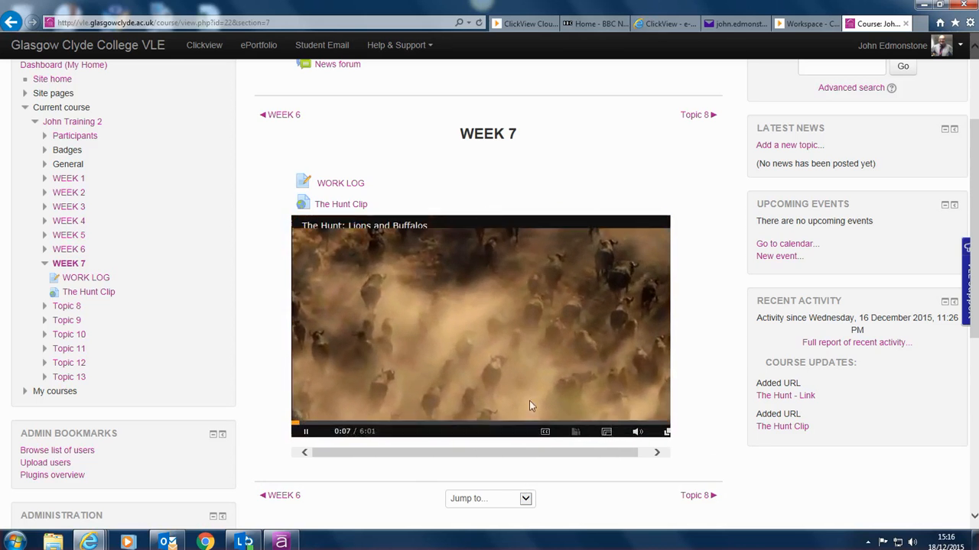
{"action": "left_click", "coordinate": [666, 431]}
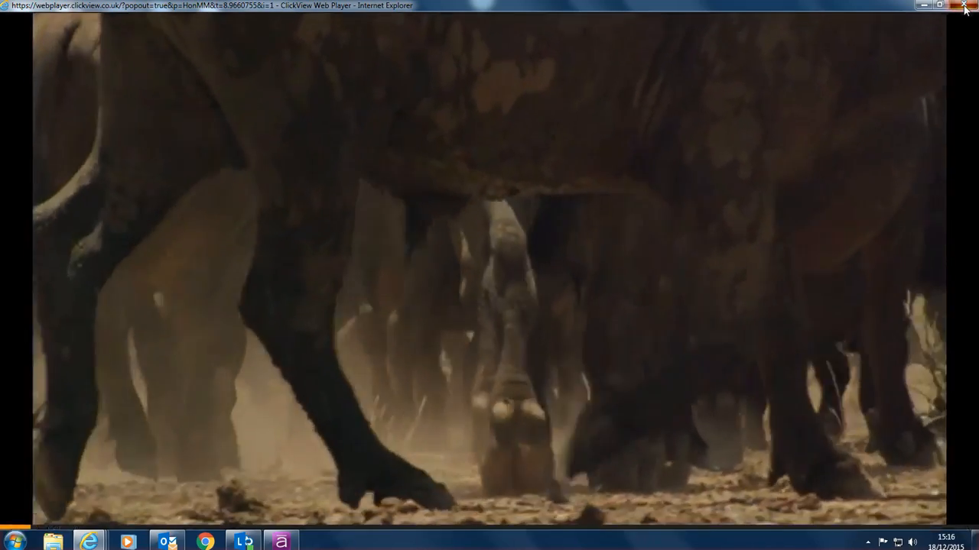
{"action": "left_click", "coordinate": [964, 6]}
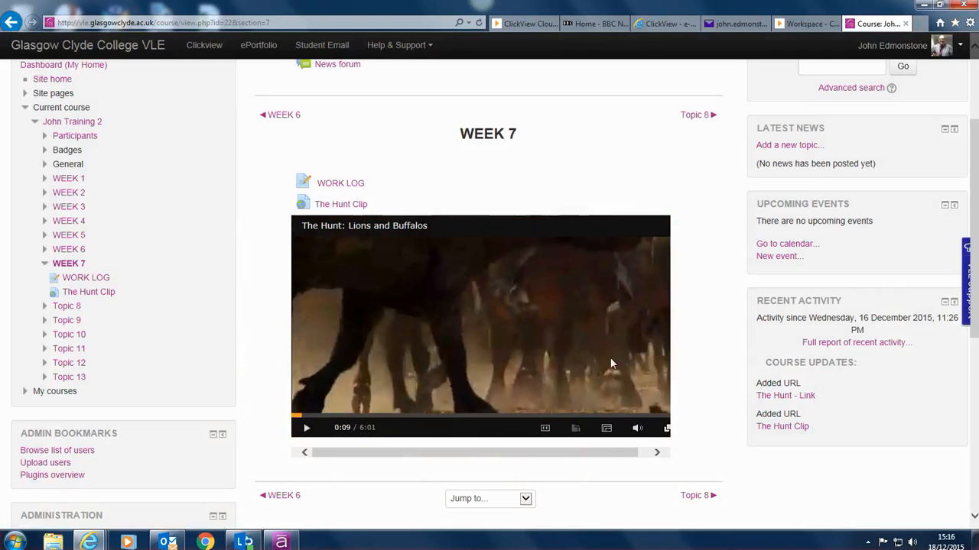